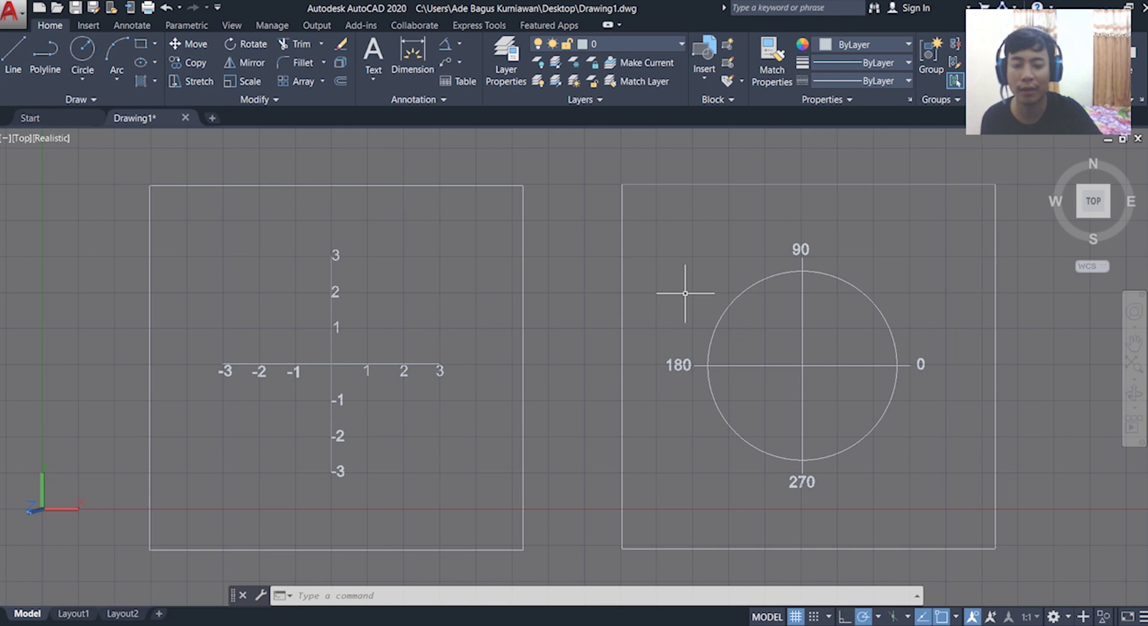
Step: Zoom in closer on the Cartesian axes drawing
middle_click_drag(643, 323, 653, 328)
scroll(406, 358, "up", 2)
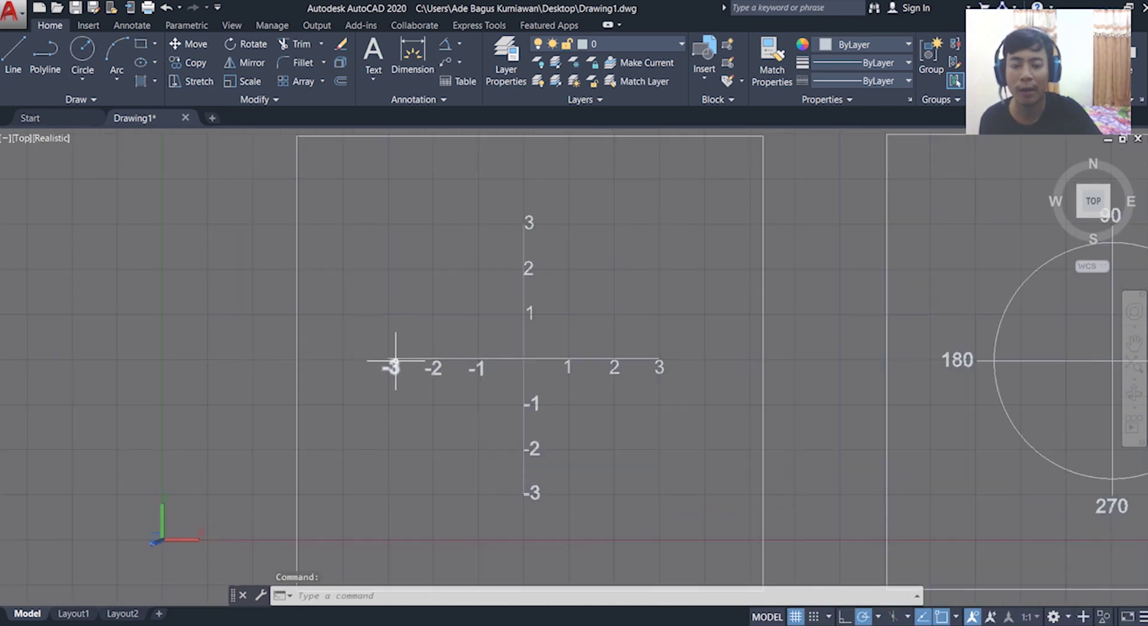
mouse_move(395, 361)
middle_mouse_down()
mouse_move(538, 388)
mouse_move(520, 335)
middle_mouse_up()
scroll(535, 374, "up", 1)
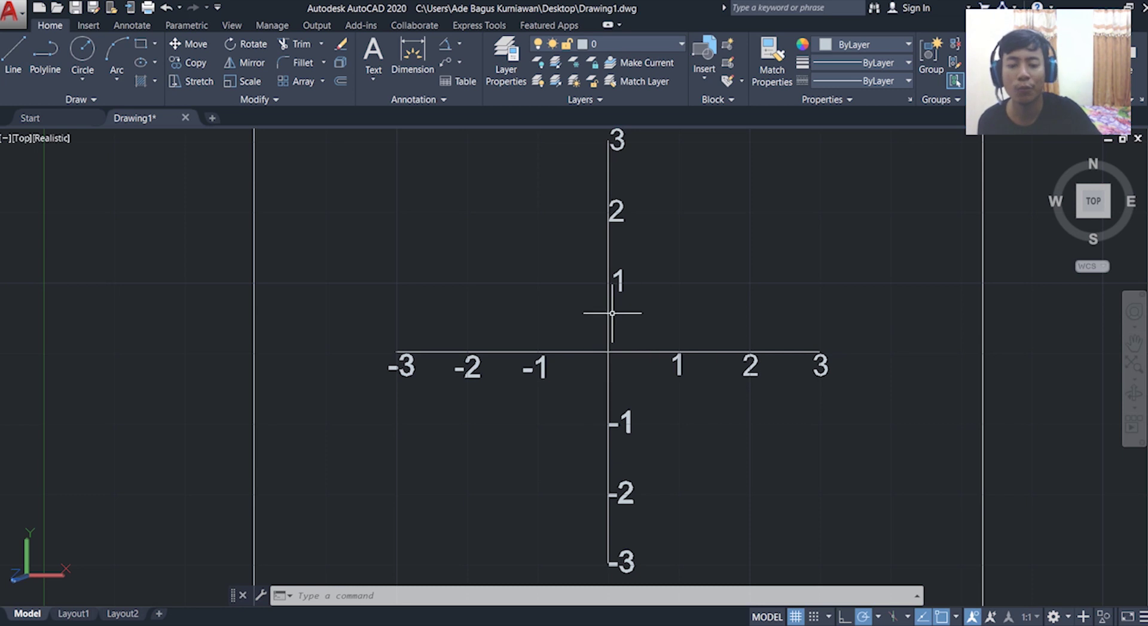
Step: Pan across the axes until the polar angle circle comes into view
middle_click_drag(646, 317, 526, 328)
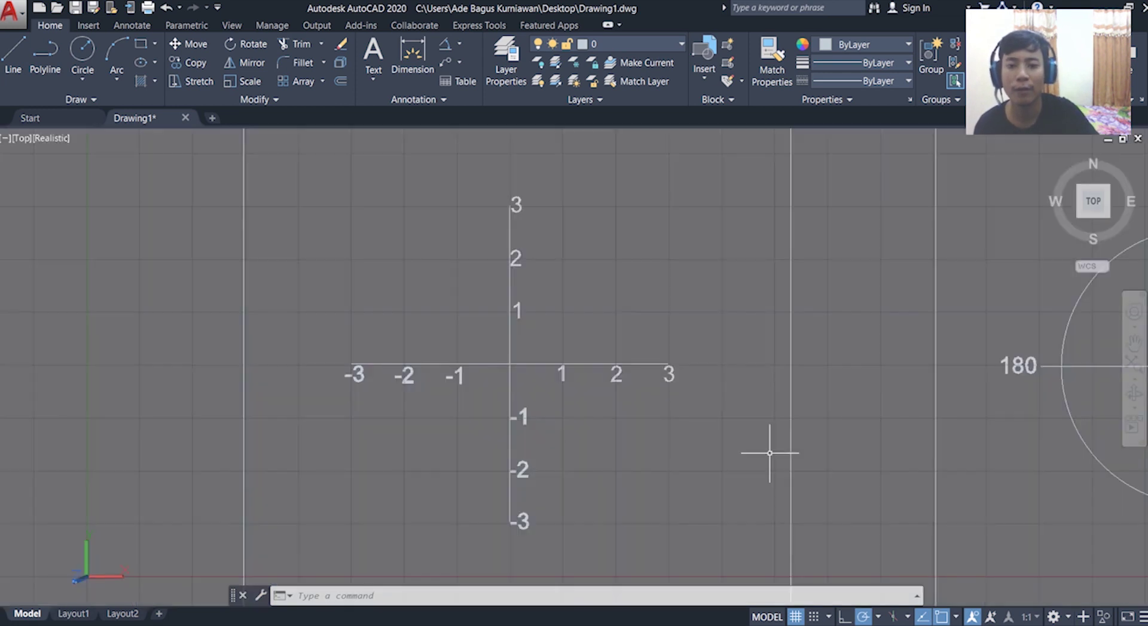
left_click_drag(769, 456, 174, 445)
key("Escape")
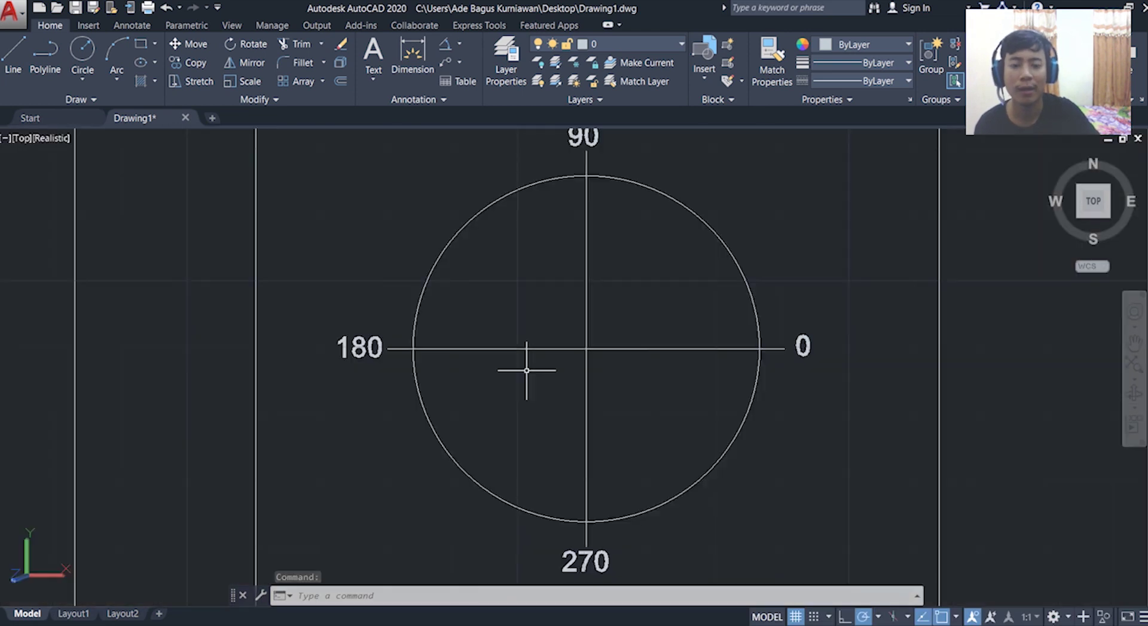
Step: Center the 0/90/180/270 angle circle in the view and enter UNIT at the command prompt
left_click_drag(515, 382, 486, 410)
key("Escape")
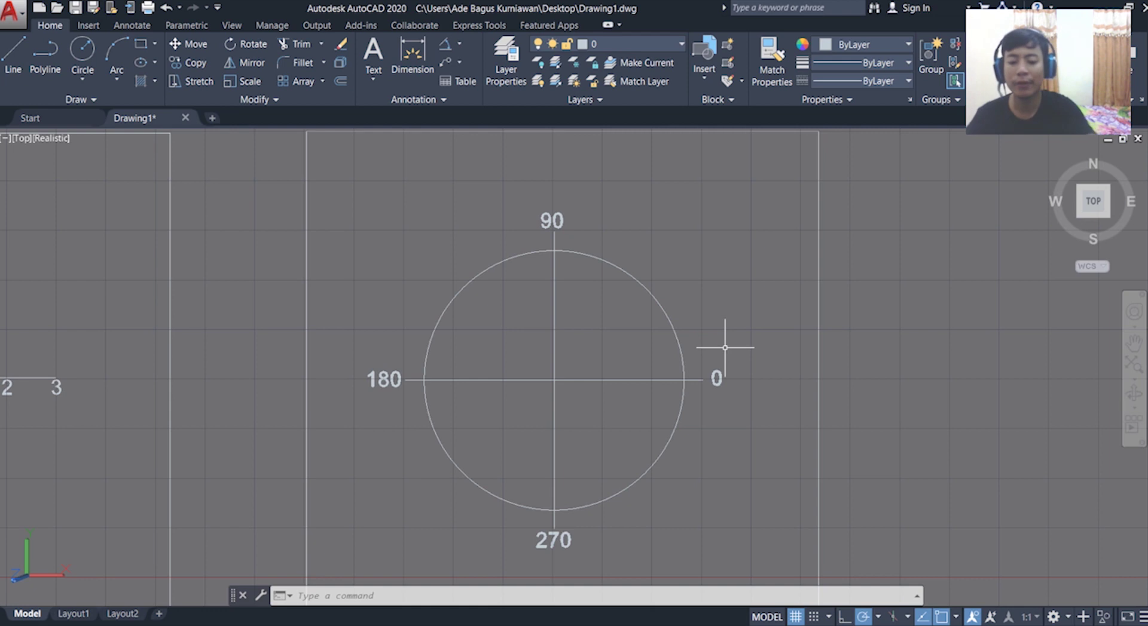
type("U")
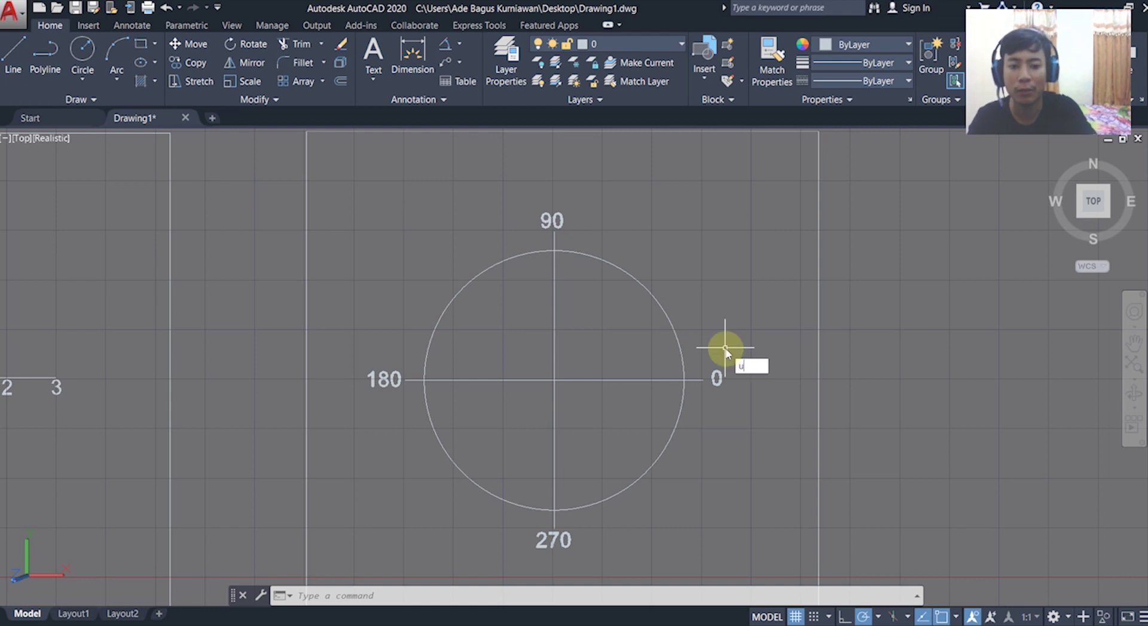
type("N")
type("ITS")
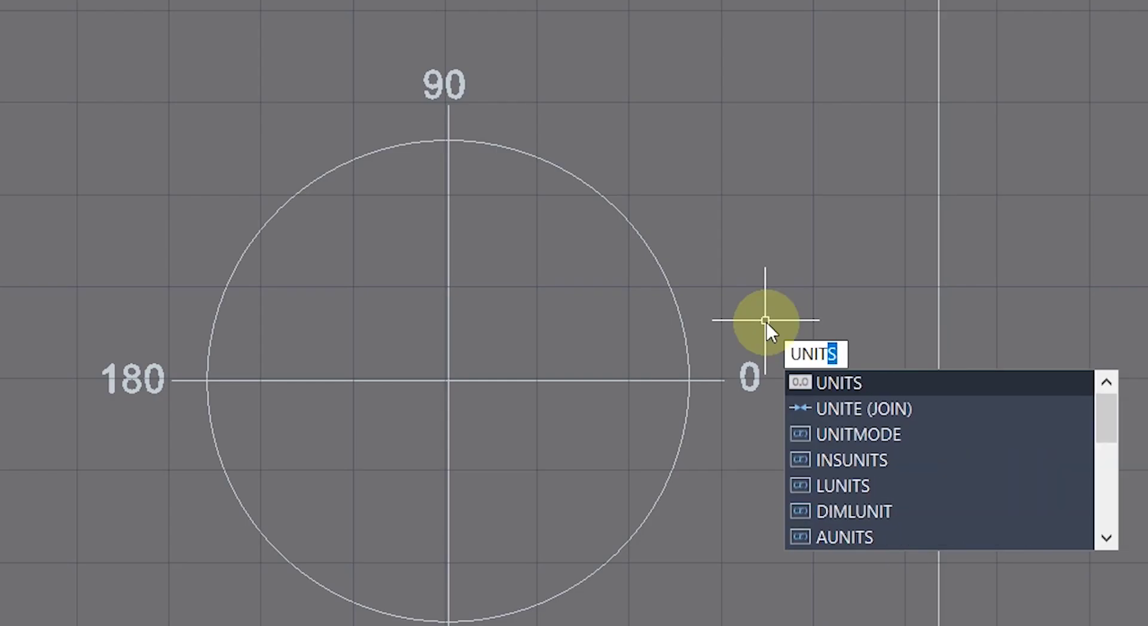
Step: Open Drawing Units via UNITS and move the dialog off the angle circle to the right
left_click(857, 382)
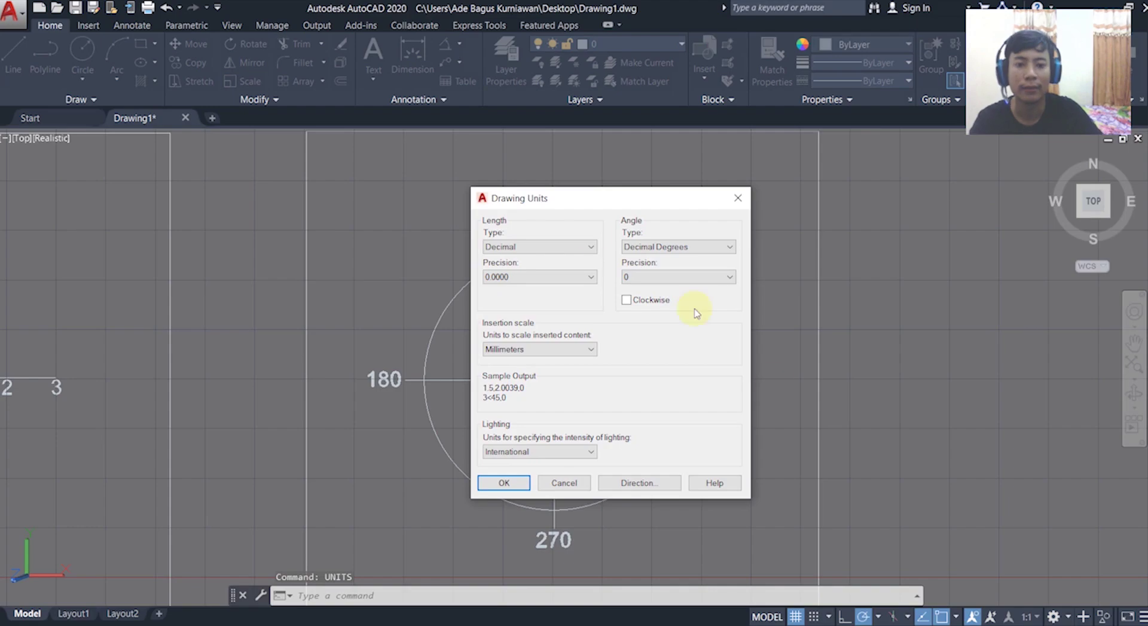
left_click_drag(589, 206, 816, 188)
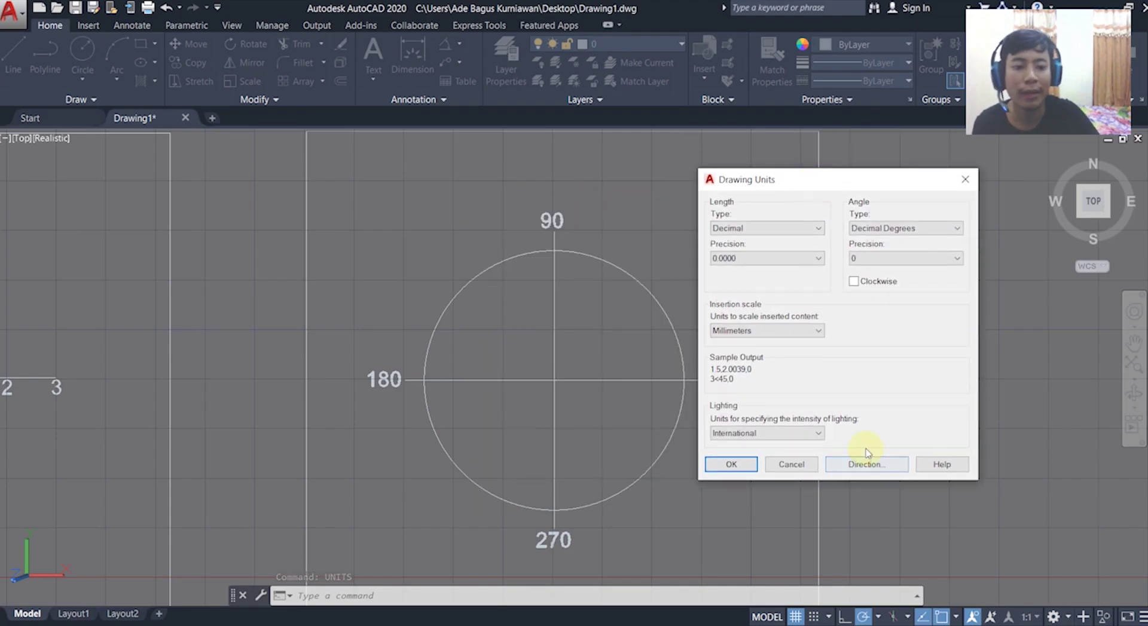
left_click_drag(827, 183, 887, 195)
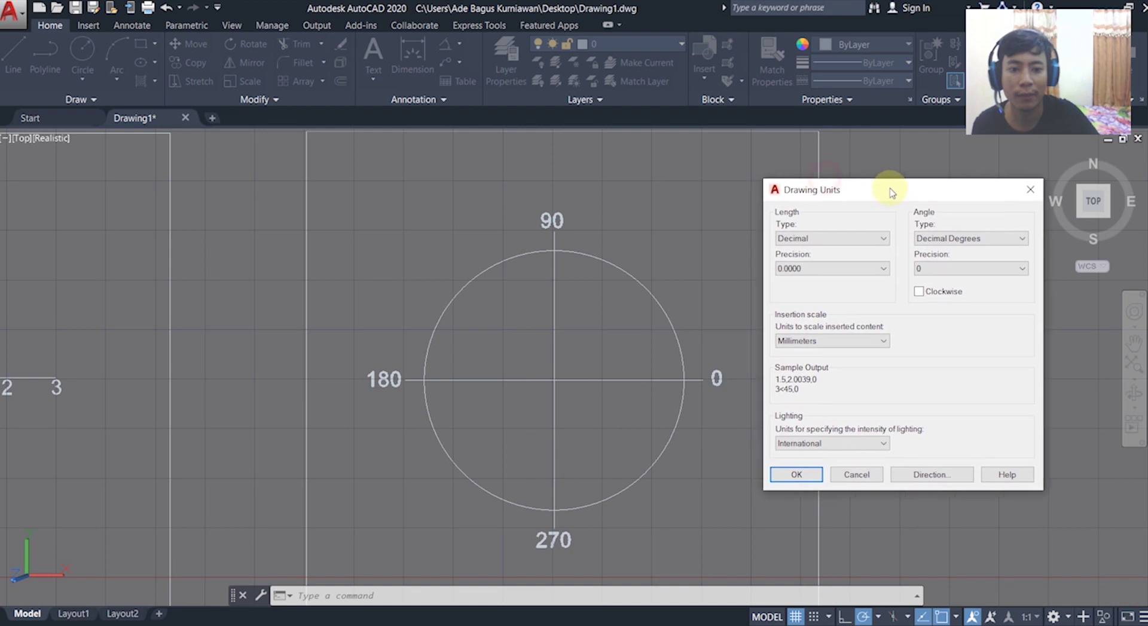
Step: Open Direction Control, move it to the upper left, and select West (180) as the base angle
left_click(929, 479)
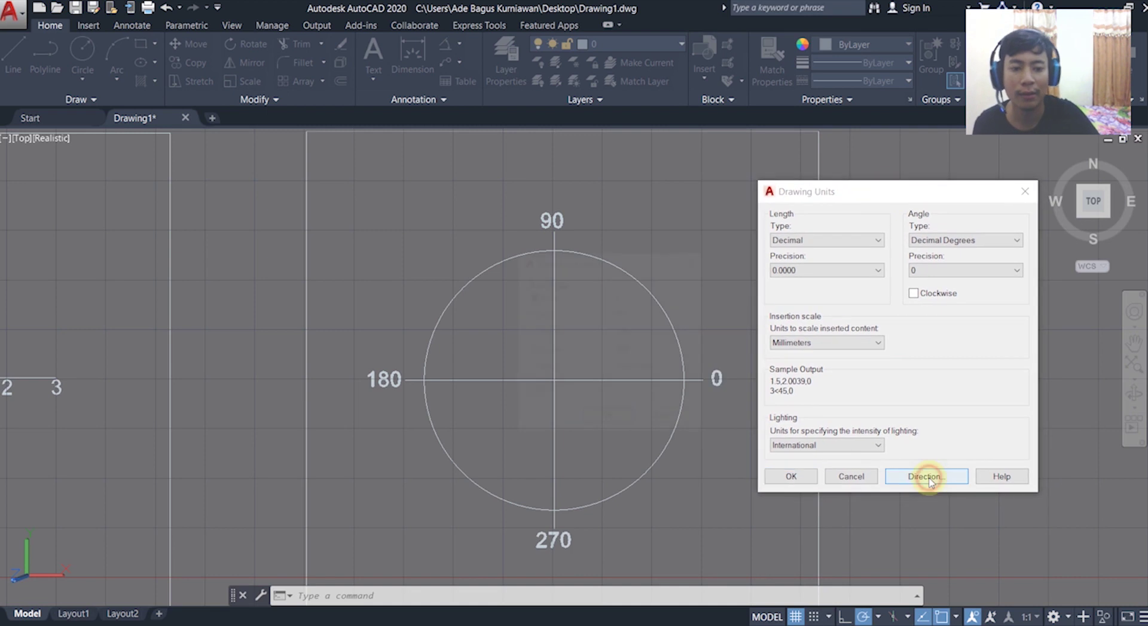
left_click_drag(613, 265, 253, 181)
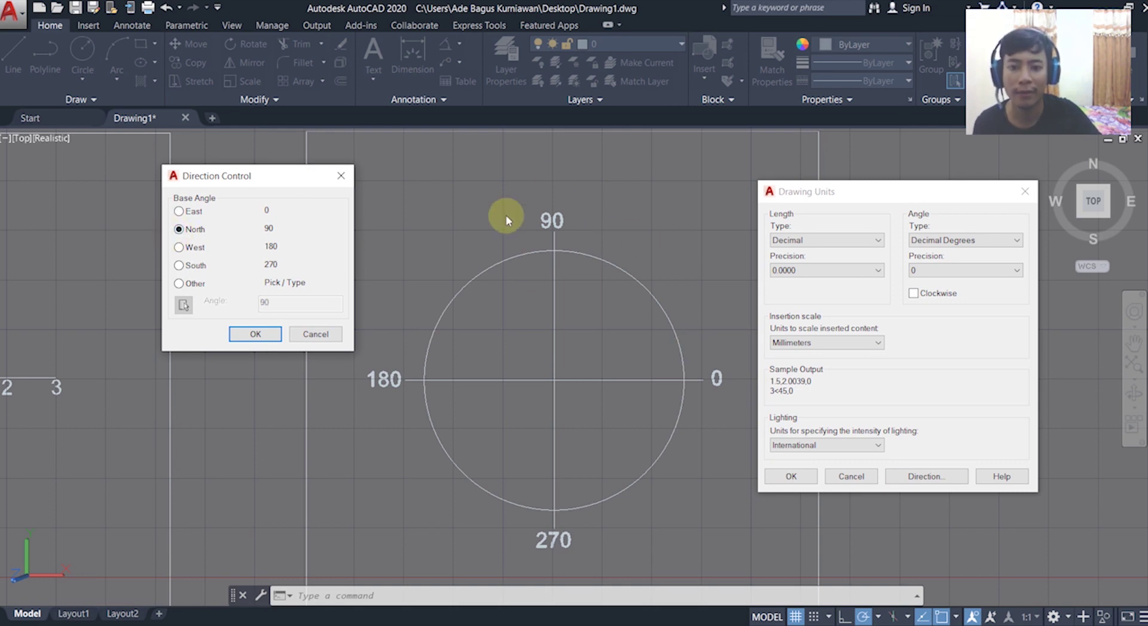
left_click(179, 248)
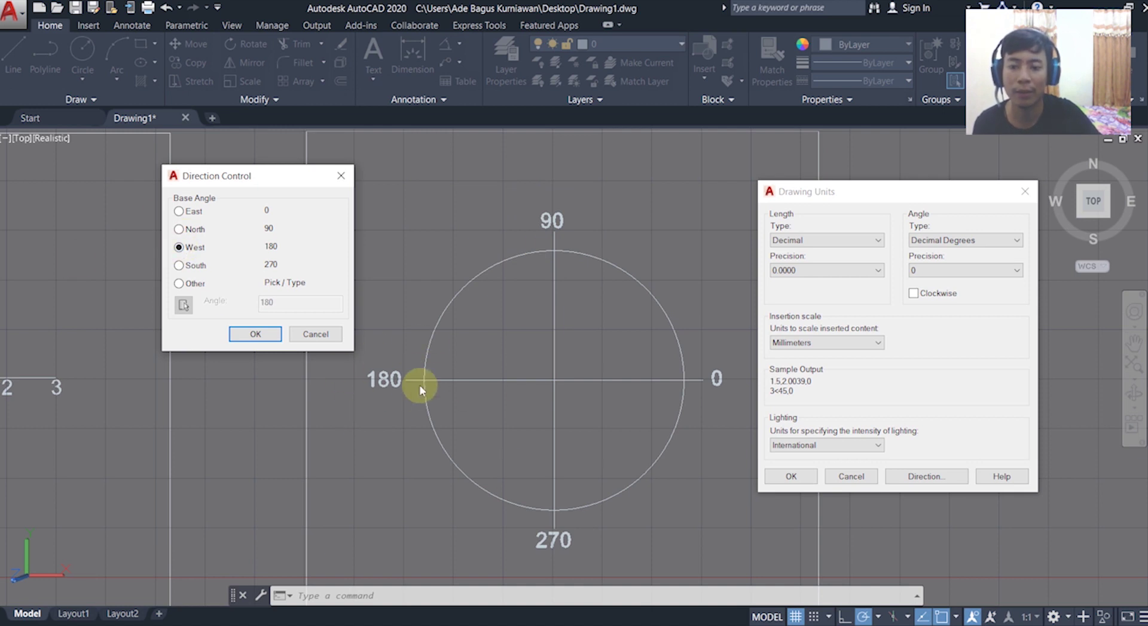
Step: Try South as the base angle, then close Direction Control with East (0) kept
left_click(179, 267)
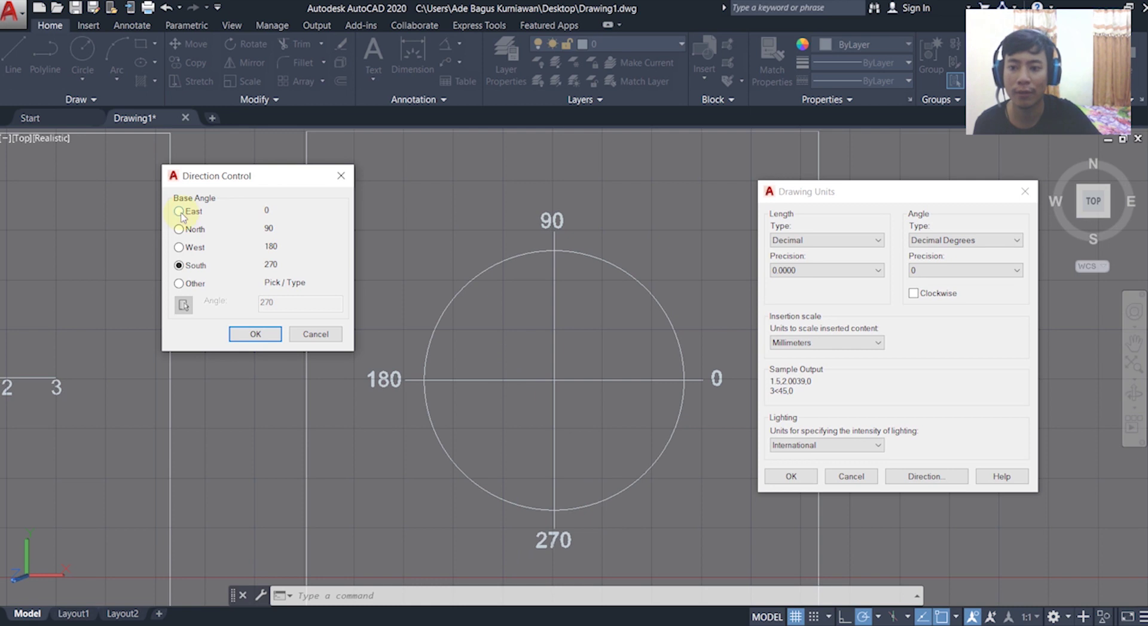
left_click(341, 177)
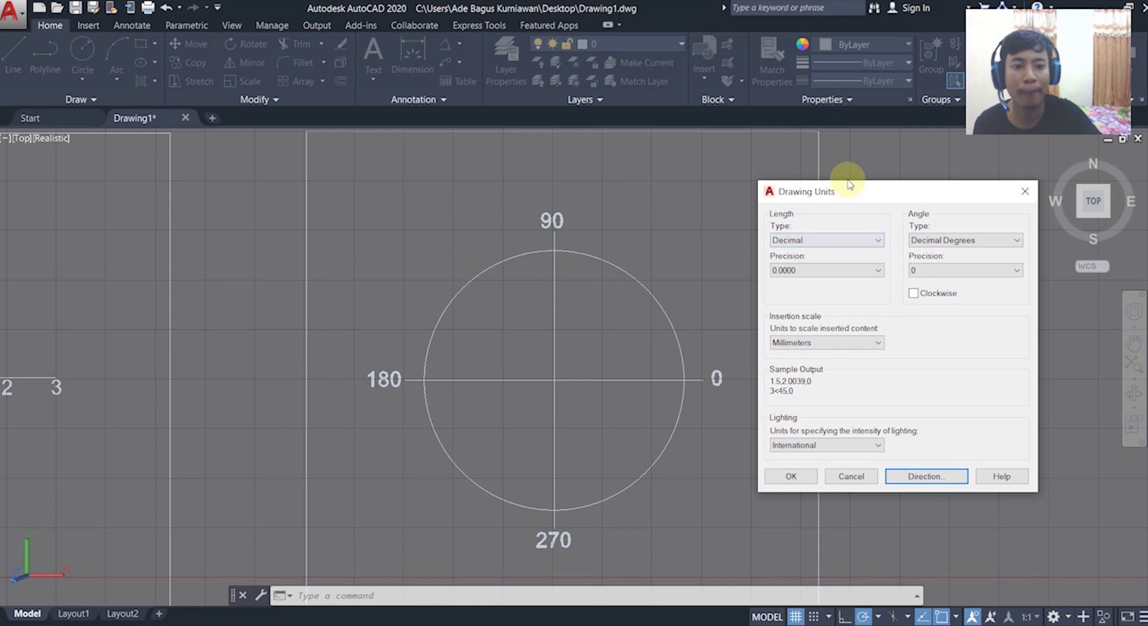
Step: Turn on Clockwise angle measurement and reopen Direction Control, now showing North 270 and South 90
left_click_drag(834, 193, 210, 216)
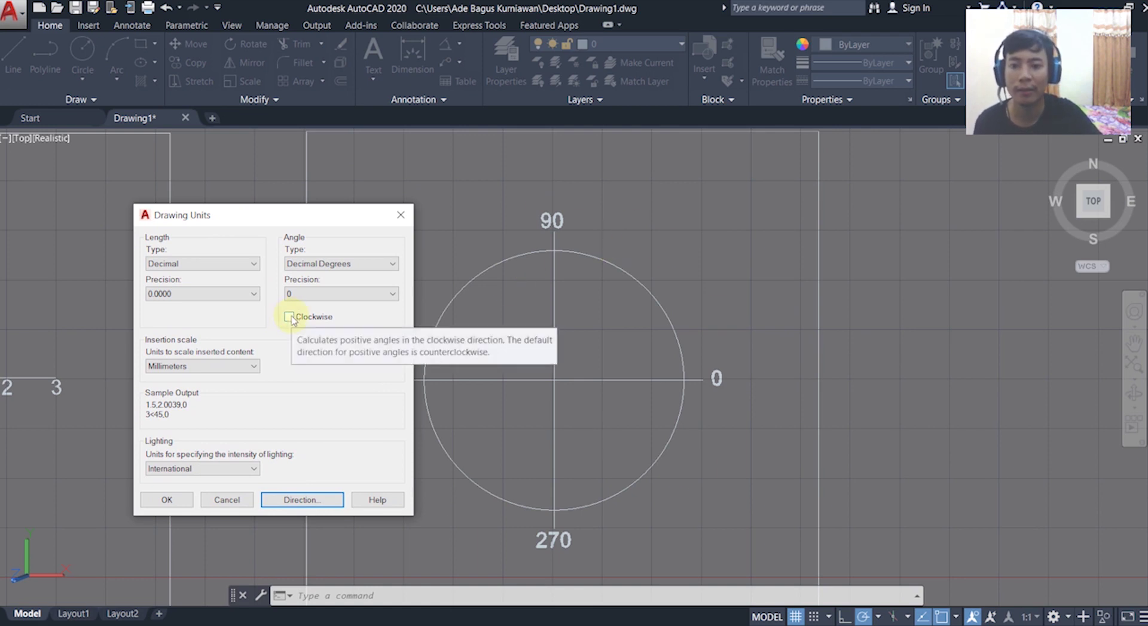
left_click(291, 319)
left_click(300, 500)
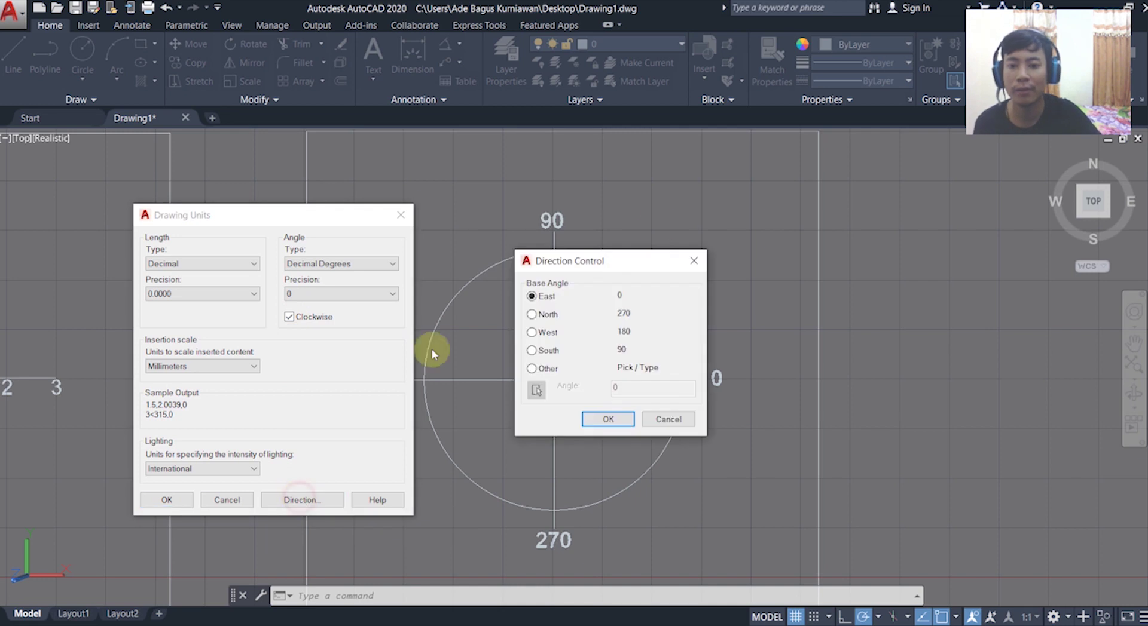
left_click_drag(613, 261, 772, 245)
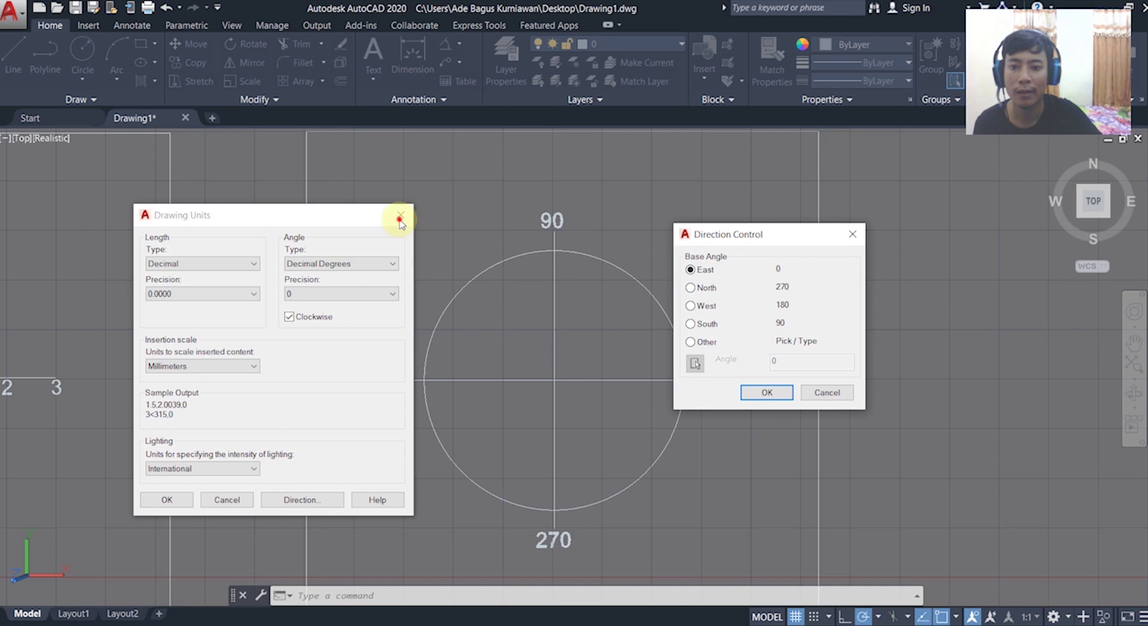
left_click(832, 392)
left_click_drag(276, 217, 914, 205)
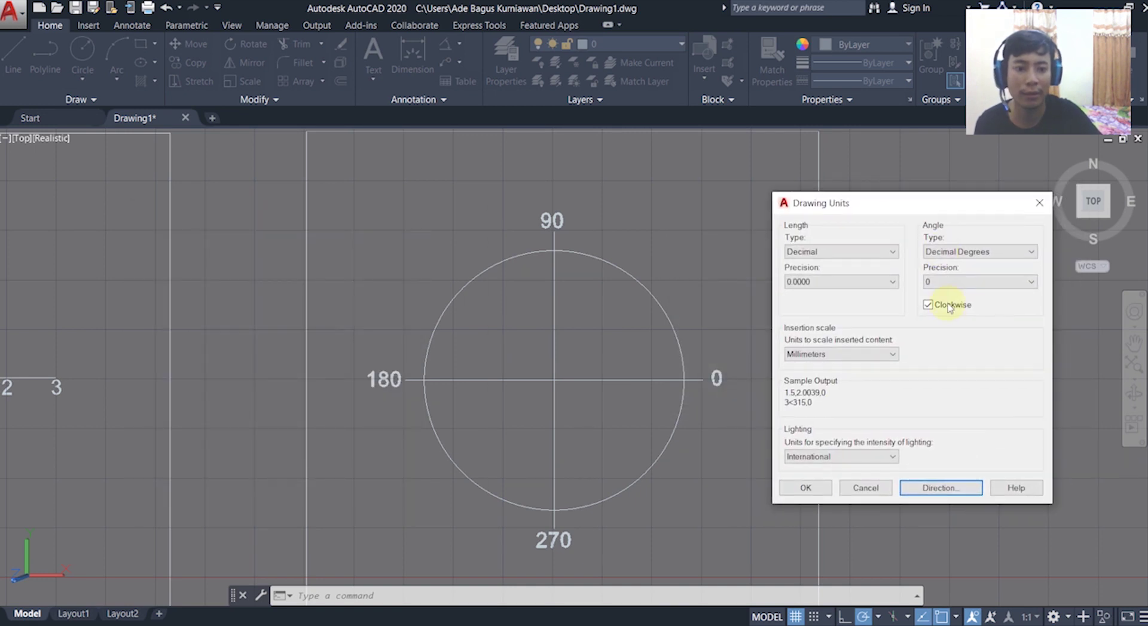
left_click(948, 489)
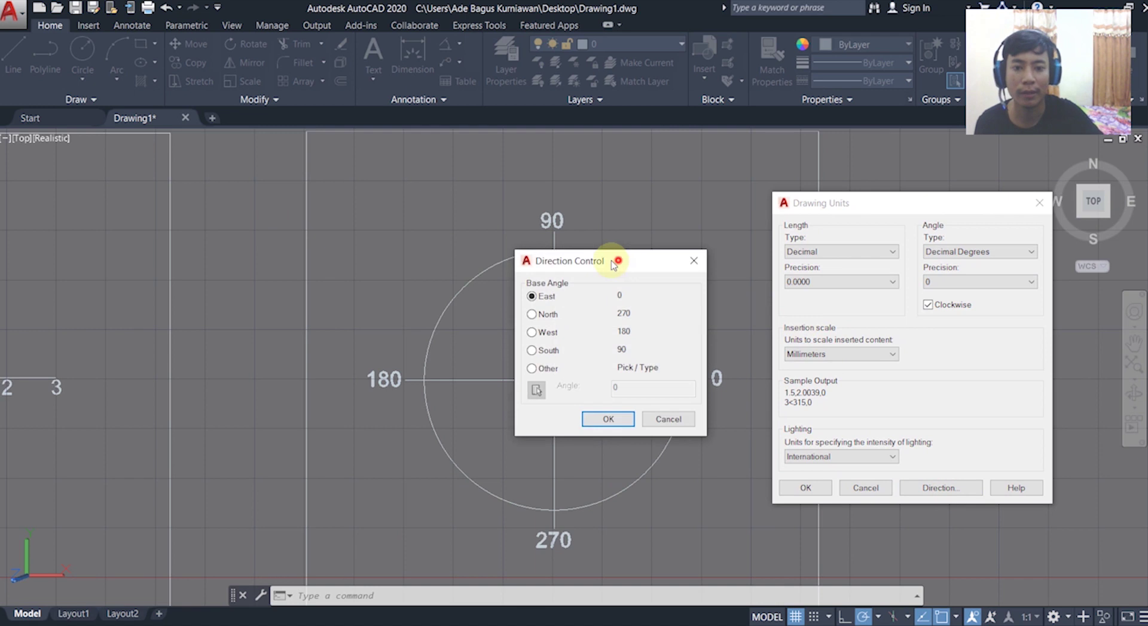
Step: Cancel Direction Control unchanged, keeping East as the 0 base angle measured clockwise
left_click_drag(612, 265, 278, 178)
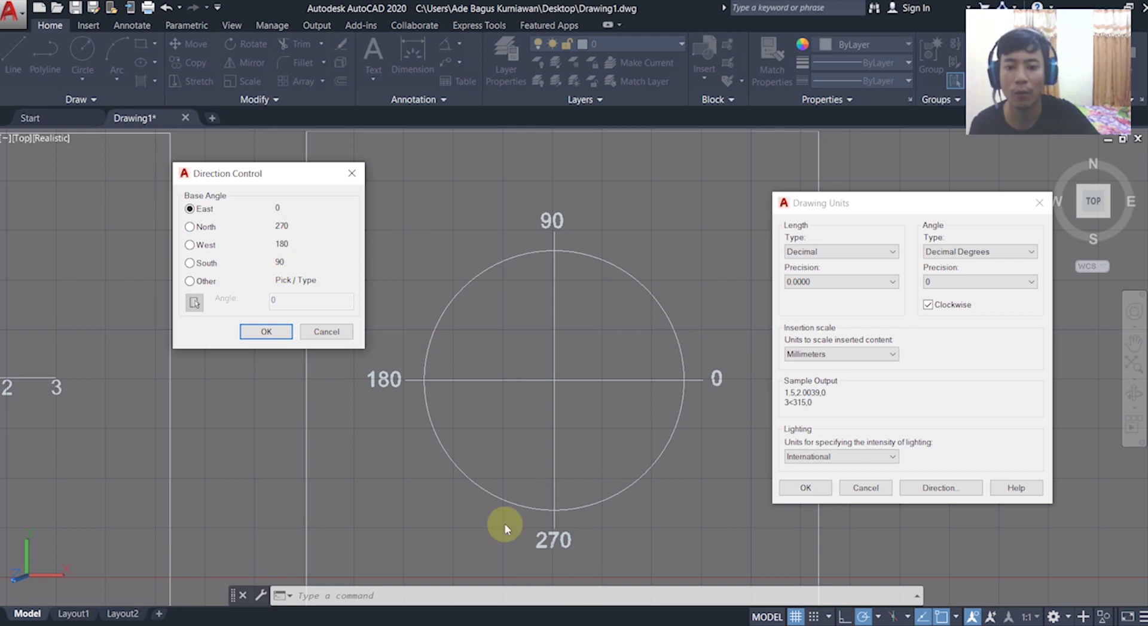
left_click(325, 332)
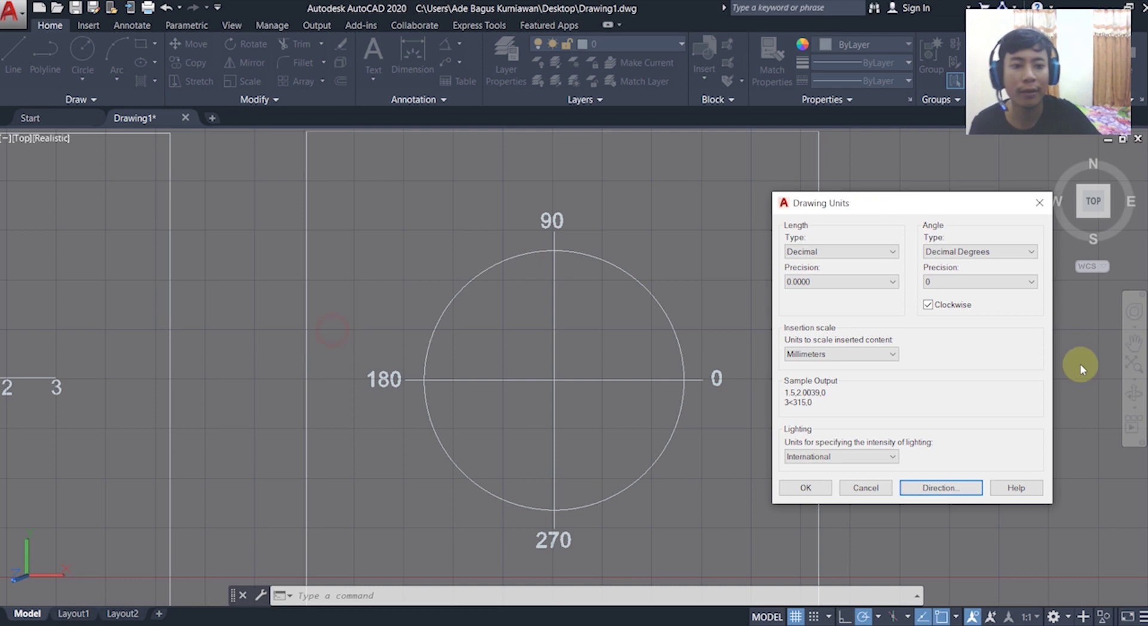
Step: Compare clockwise and counterclockwise sample angles, leave Clockwise unchecked (3<45,0), and accept Drawing Units
left_click(928, 306)
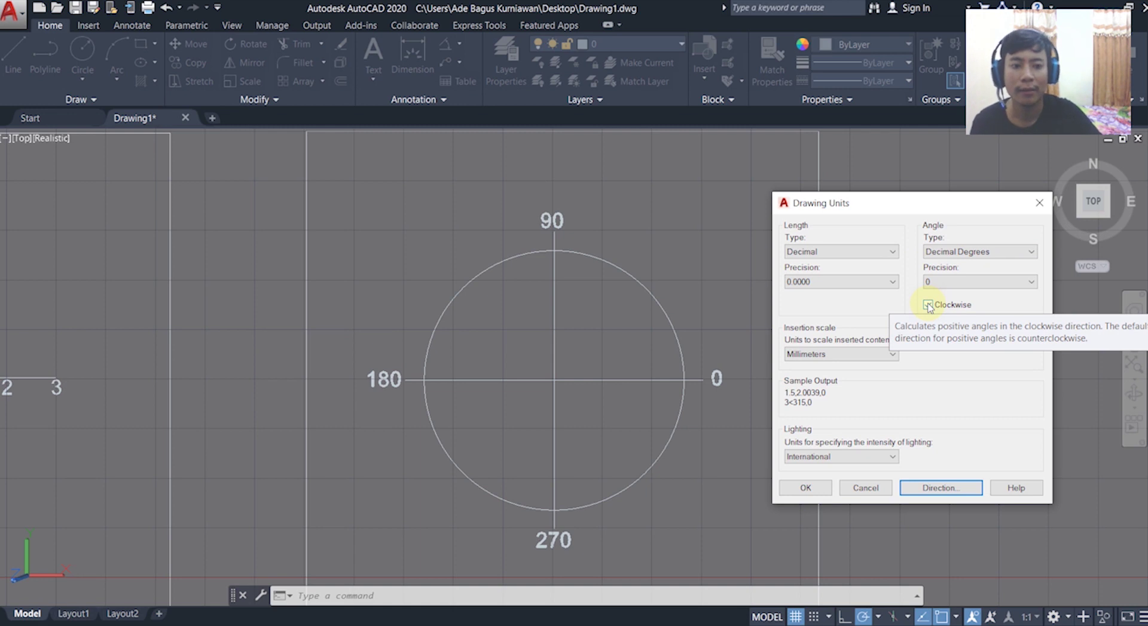
left_click(928, 306)
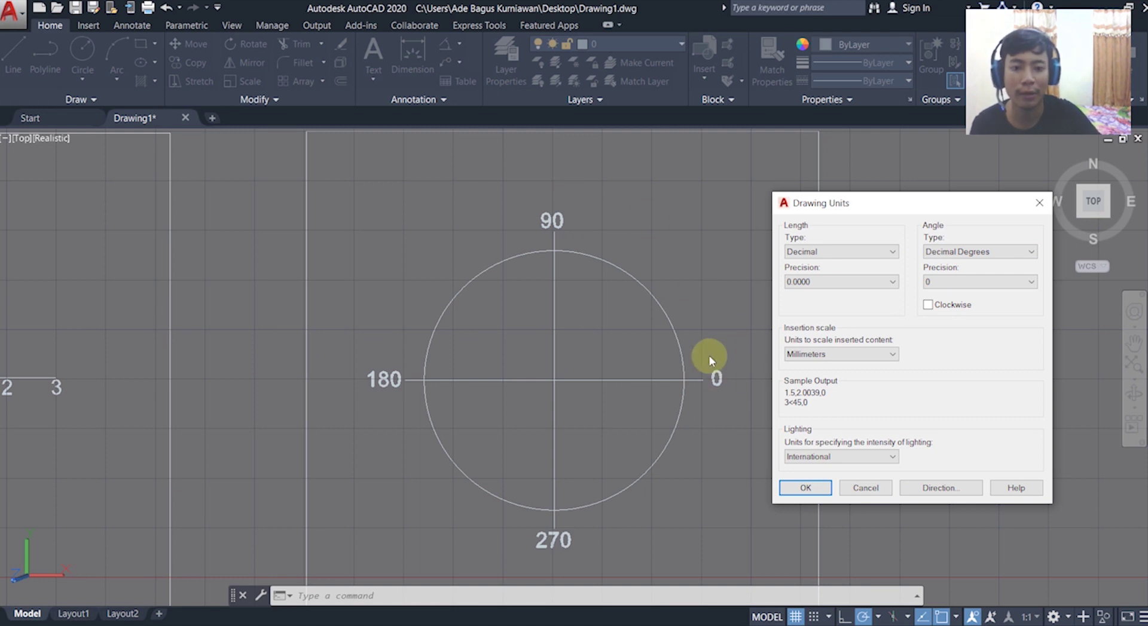
left_click(927, 306)
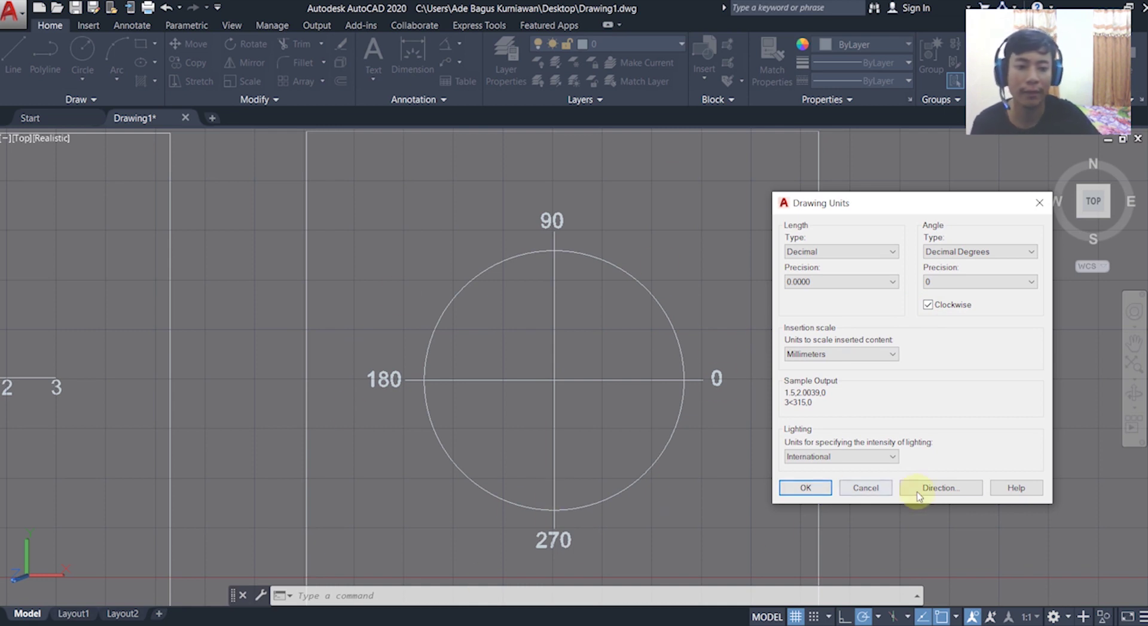
left_click(948, 305)
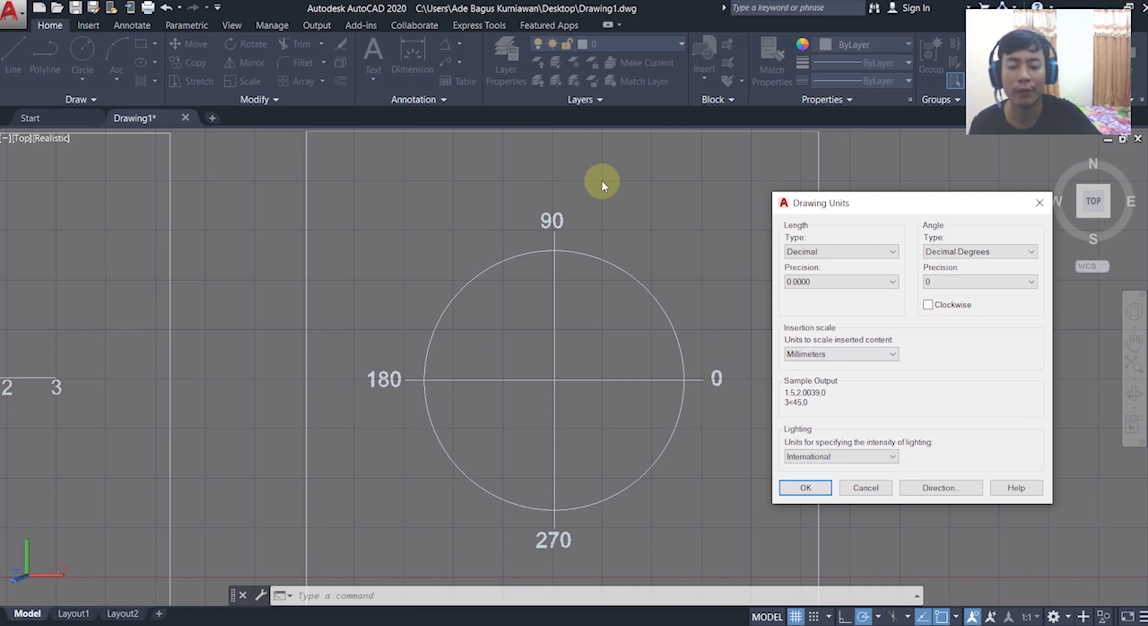
left_click(788, 489)
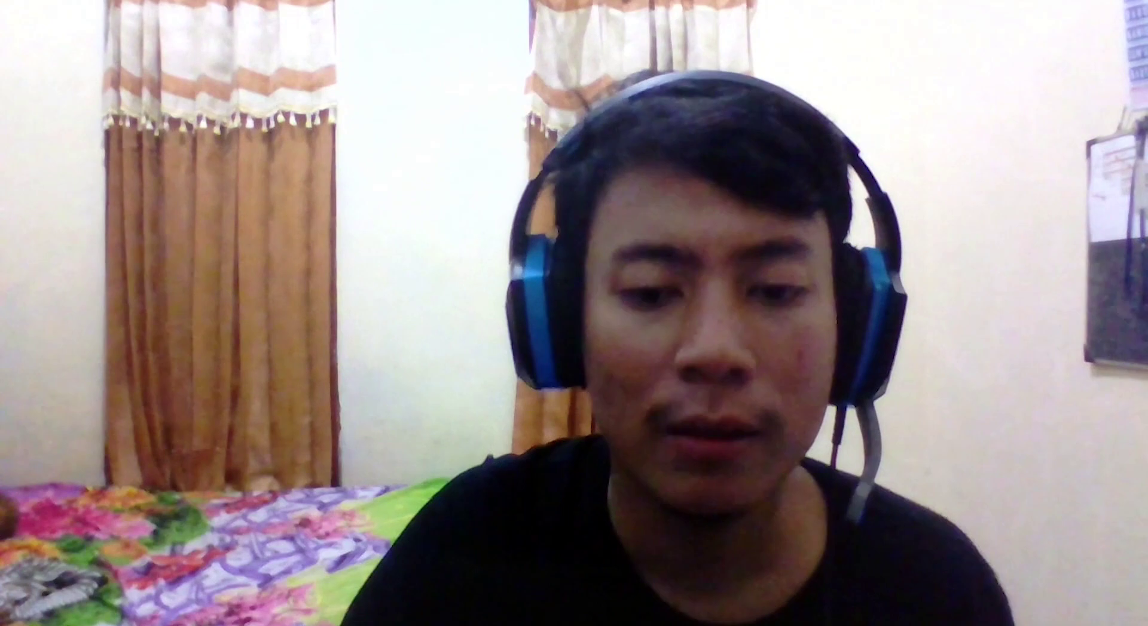